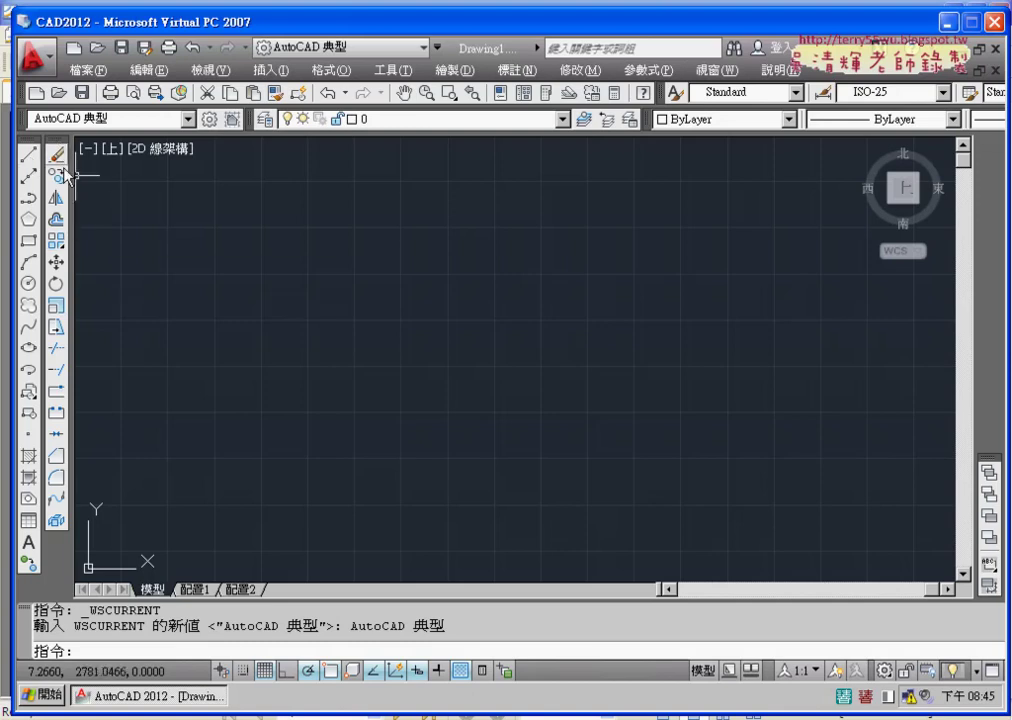
Float the Modify toolbar off the left edge, then dock it back beside Draw.
{"action": "mouse_move", "coordinate": [67, 168]}
{"action": "left_mouse_down"}
{"action": "mouse_move", "coordinate": [508, 220]}
{"action": "mouse_move", "coordinate": [492, 242]}
{"action": "left_mouse_up"}
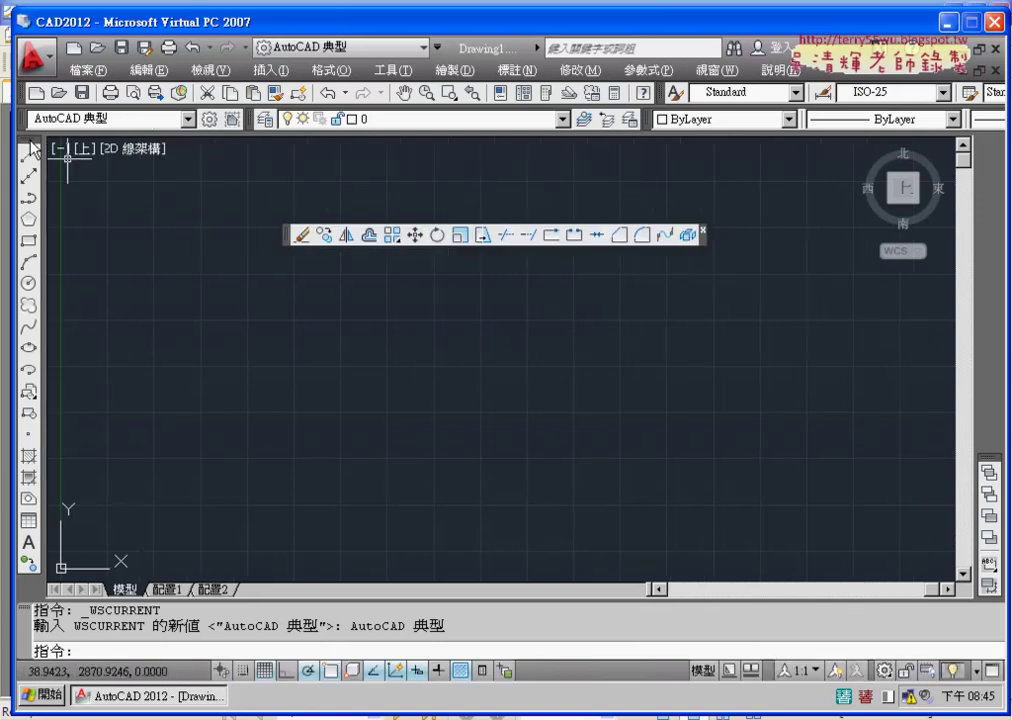
{"action": "mouse_move", "coordinate": [30, 148]}
{"action": "left_mouse_down"}
{"action": "mouse_move", "coordinate": [104, 151]}
{"action": "mouse_move", "coordinate": [89, 210]}
{"action": "mouse_move", "coordinate": [65, 160]}
{"action": "left_mouse_up"}
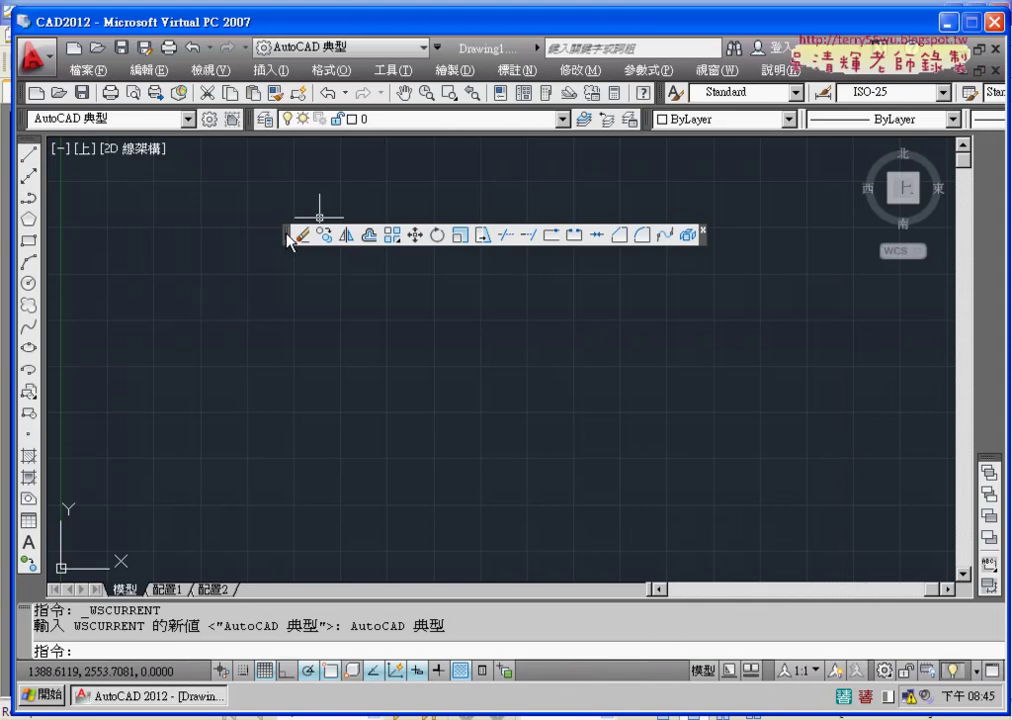
{"action": "mouse_move", "coordinate": [289, 241]}
{"action": "left_mouse_down"}
{"action": "mouse_move", "coordinate": [45, 152]}
{"action": "mouse_move", "coordinate": [52, 166]}
{"action": "left_mouse_up"}
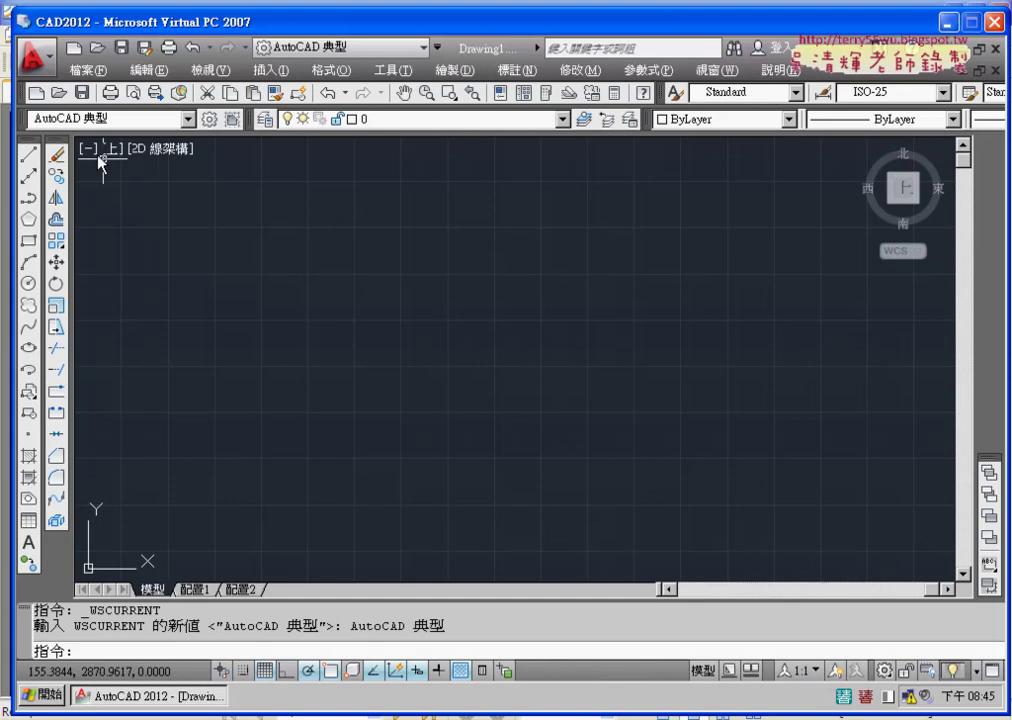
Undock the Modify and Draw toolbars and close both floating toolbars.
{"action": "mouse_move", "coordinate": [56, 143]}
{"action": "left_mouse_down"}
{"action": "mouse_move", "coordinate": [259, 207]}
{"action": "mouse_move", "coordinate": [272, 240]}
{"action": "left_mouse_up"}
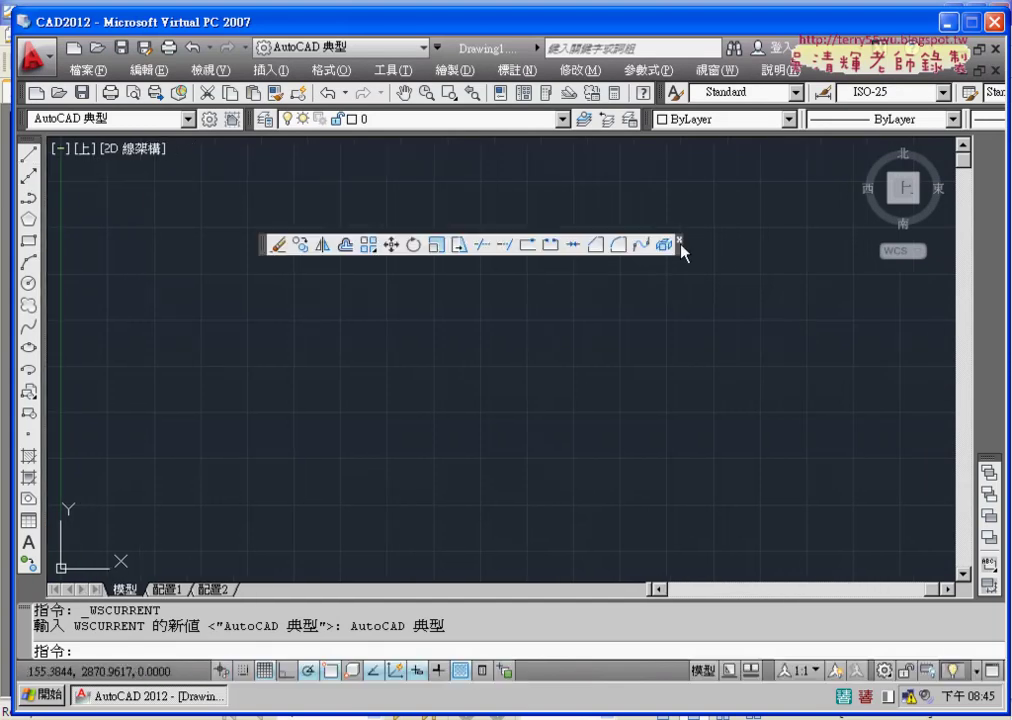
{"action": "left_click", "coordinate": [678, 241]}
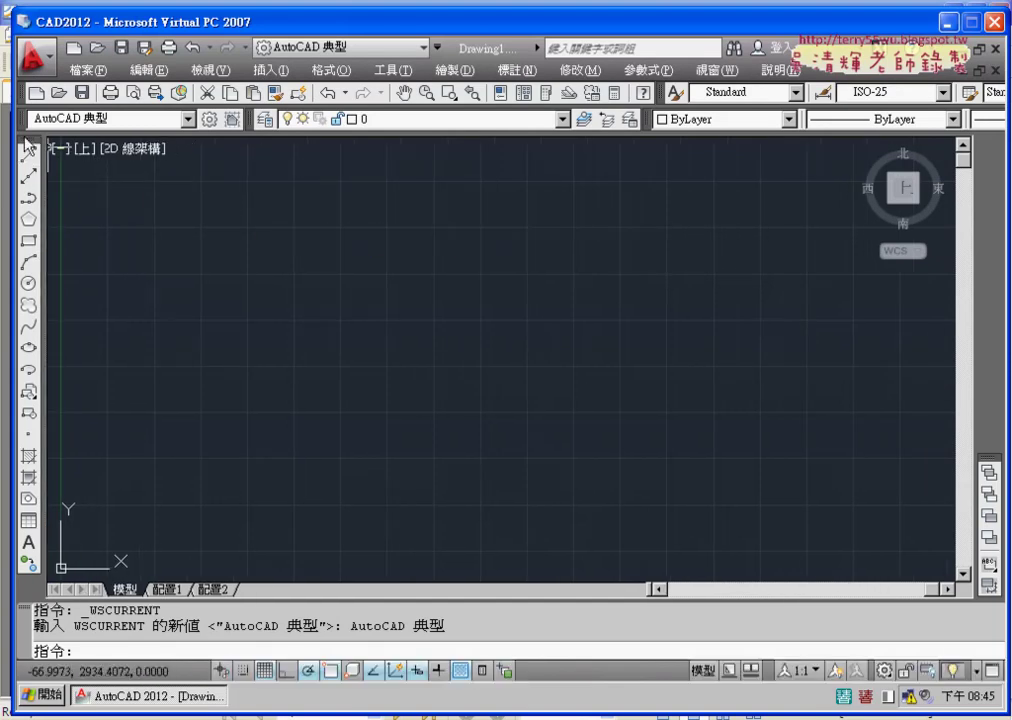
{"action": "left_click_drag", "start_coordinate": [28, 145], "coordinate": [420, 249]}
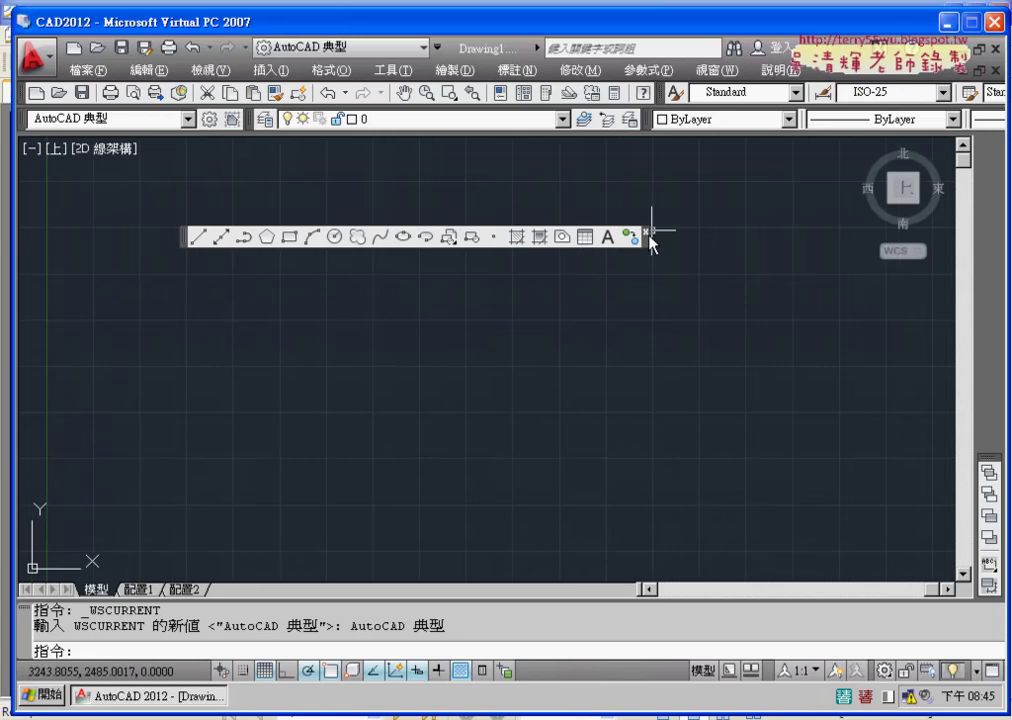
{"action": "left_click", "coordinate": [646, 233]}
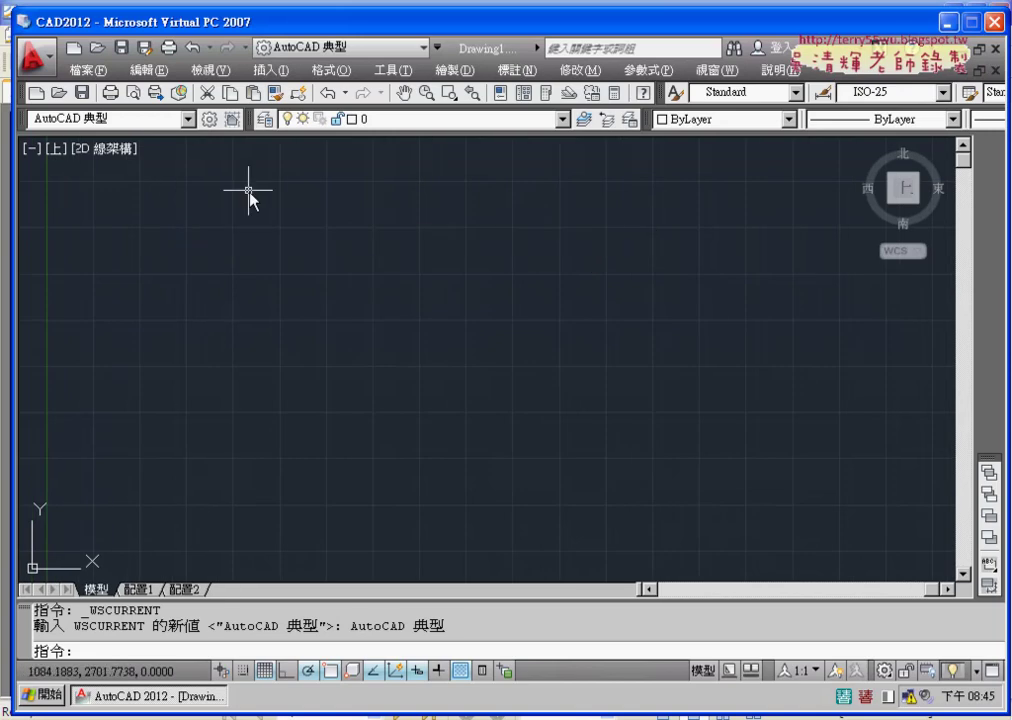
{"action": "left_click", "coordinate": [188, 118]}
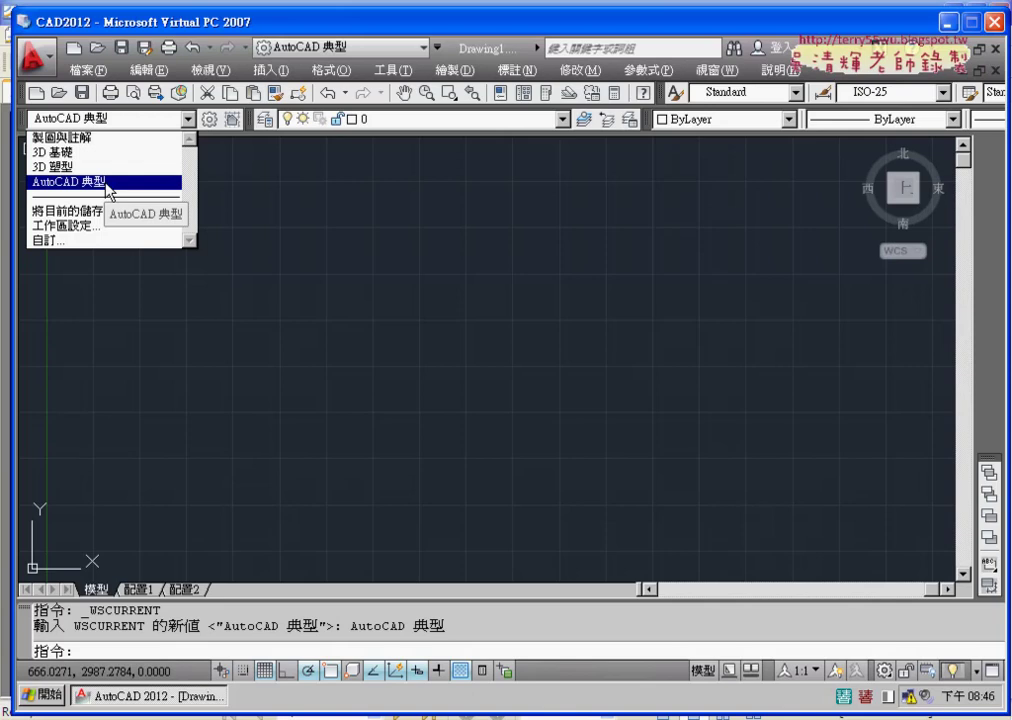
{"action": "left_click", "coordinate": [216, 72]}
{"action": "left_click", "coordinate": [216, 72]}
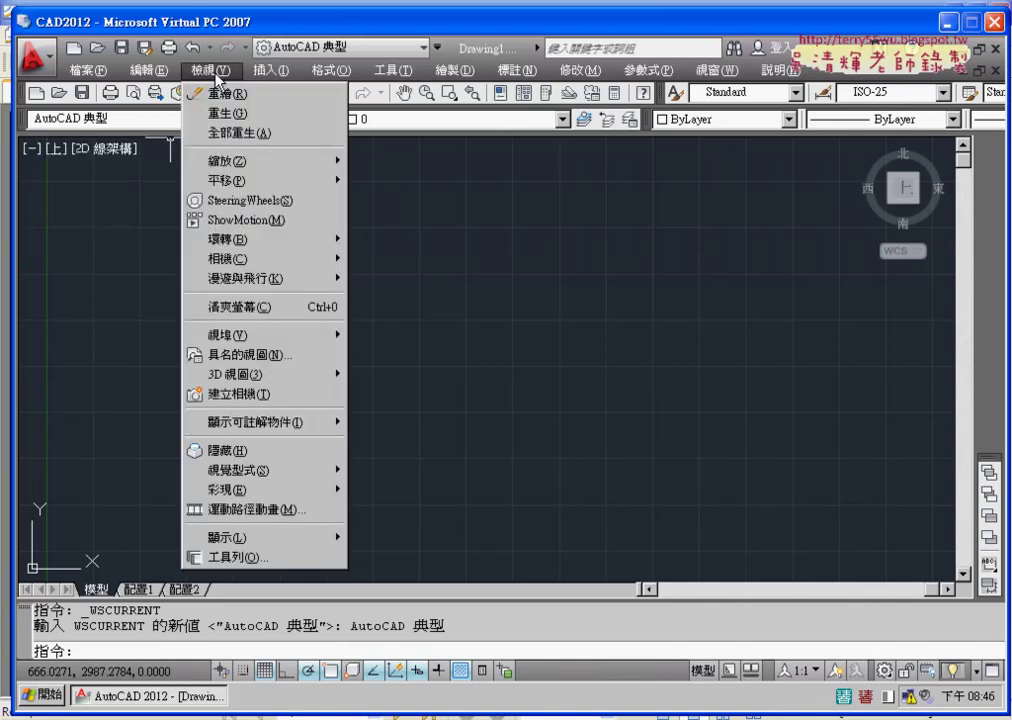
{"action": "left_click", "coordinate": [267, 565]}
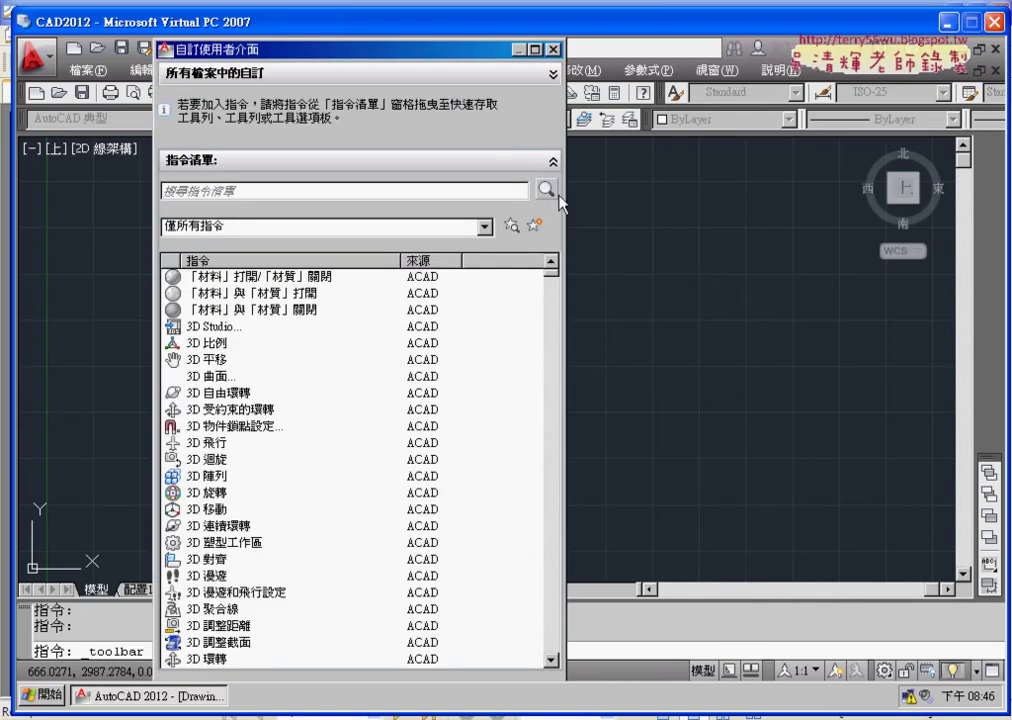
{"action": "left_click", "coordinate": [553, 73]}
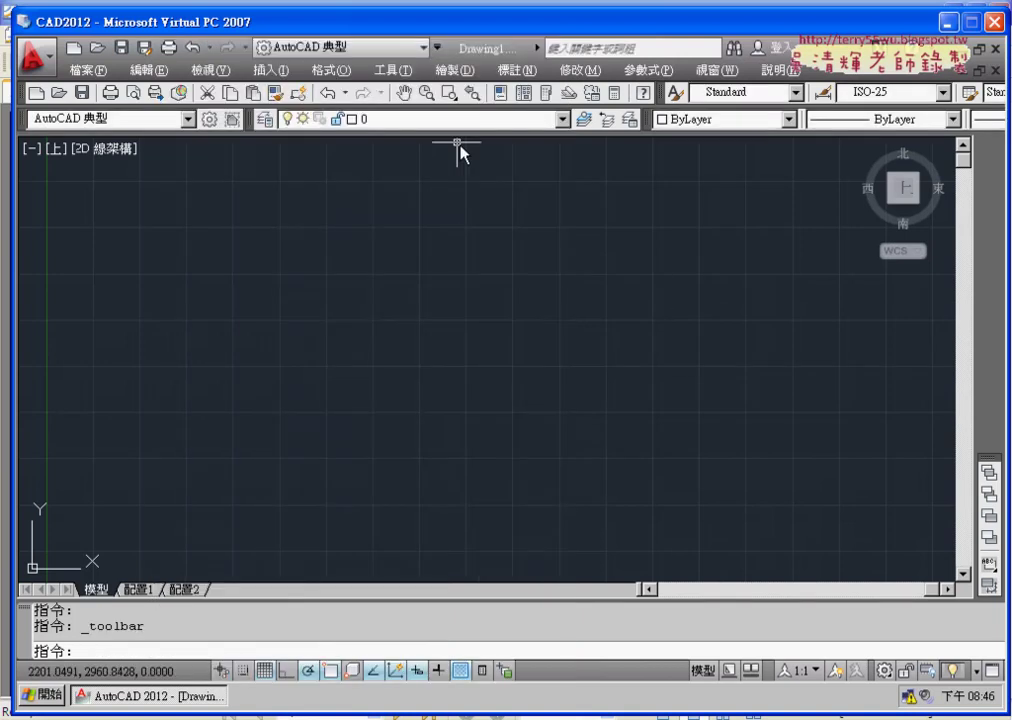
Turn the Modify (修改) toolbar back on from the toolbar list.
{"action": "right_click", "coordinate": [374, 96]}
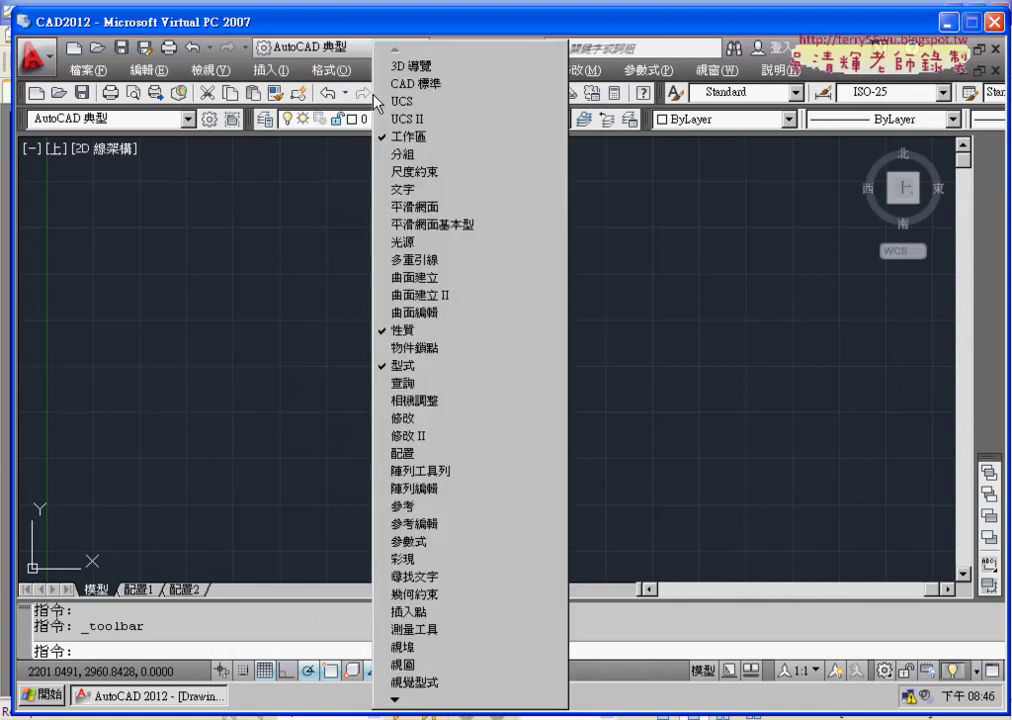
{"action": "right_click", "coordinate": [289, 98]}
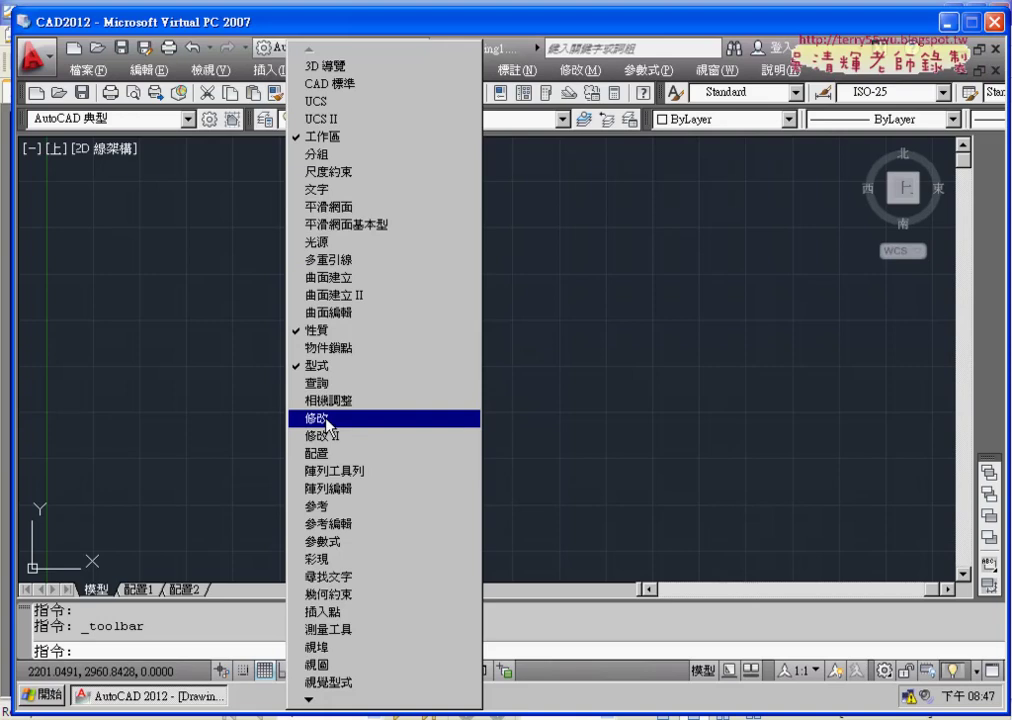
{"action": "left_click", "coordinate": [326, 424]}
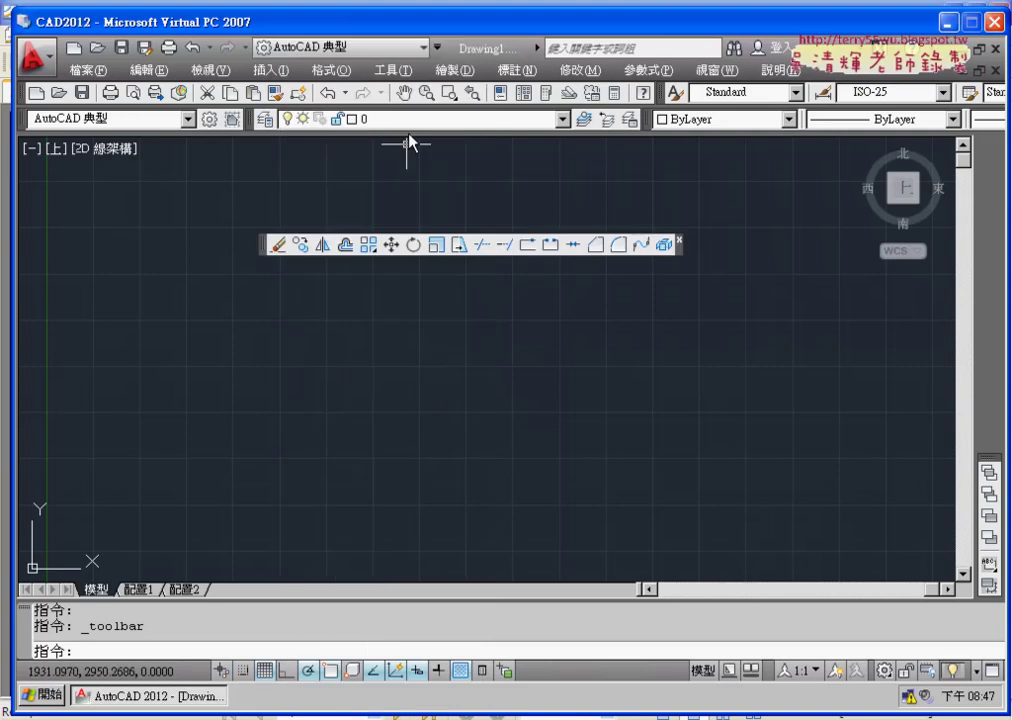
Turn the Draw toolbar back on and drag it toward the left edge to dock.
{"action": "right_click", "coordinate": [389, 96]}
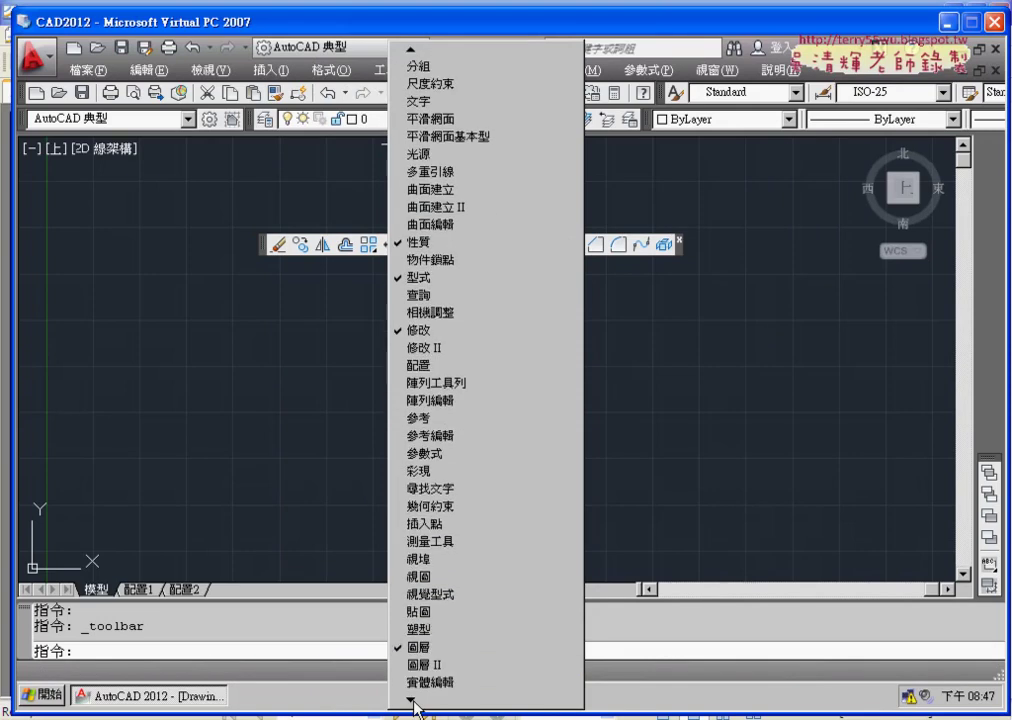
{"action": "mouse_move", "coordinate": [409, 699]}
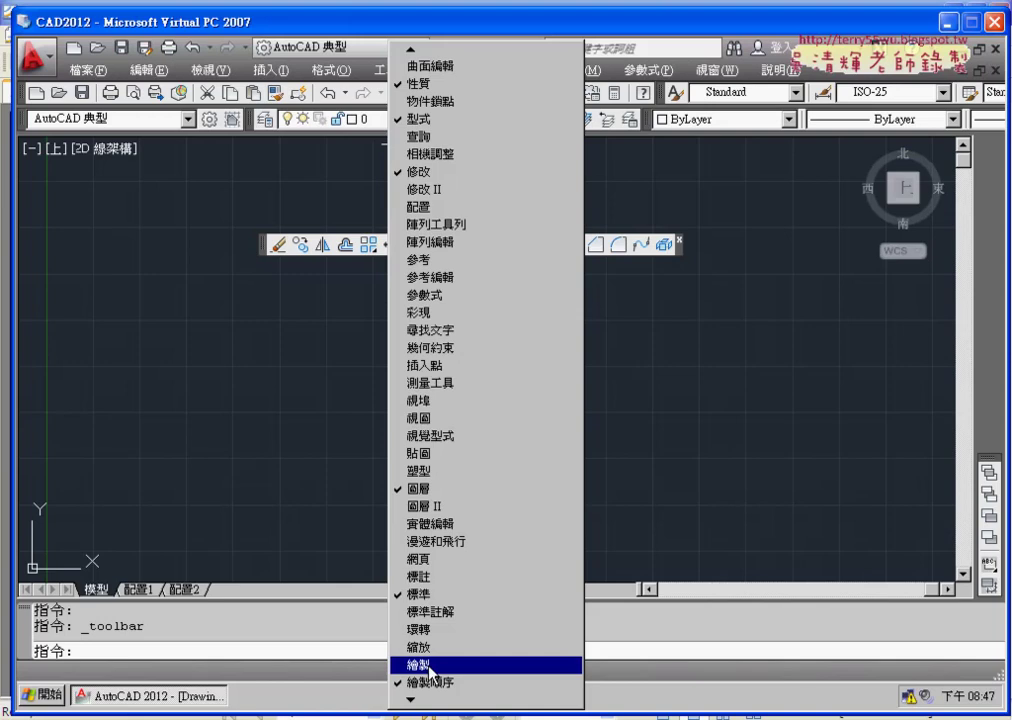
{"action": "left_click", "coordinate": [431, 665]}
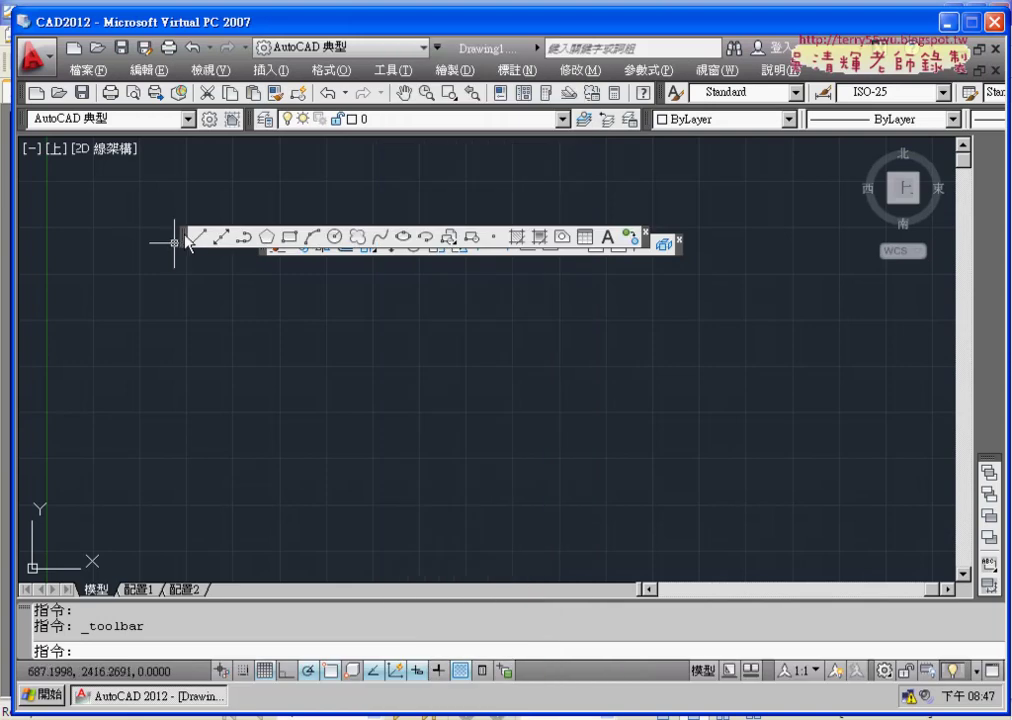
{"action": "left_click_drag", "start_coordinate": [185, 240], "coordinate": [14, 150]}
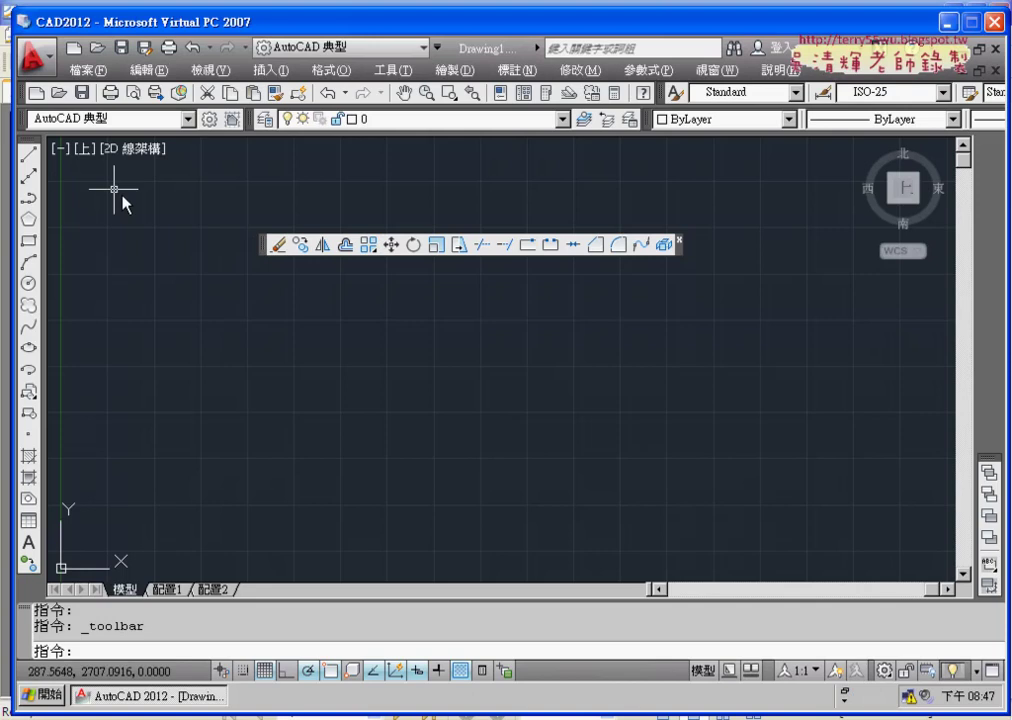
Dock the Modify toolbar beside Draw on the left edge, then minimize AutoCAD to reveal Foxit Reader.
{"action": "left_click_drag", "start_coordinate": [267, 245], "coordinate": [50, 158]}
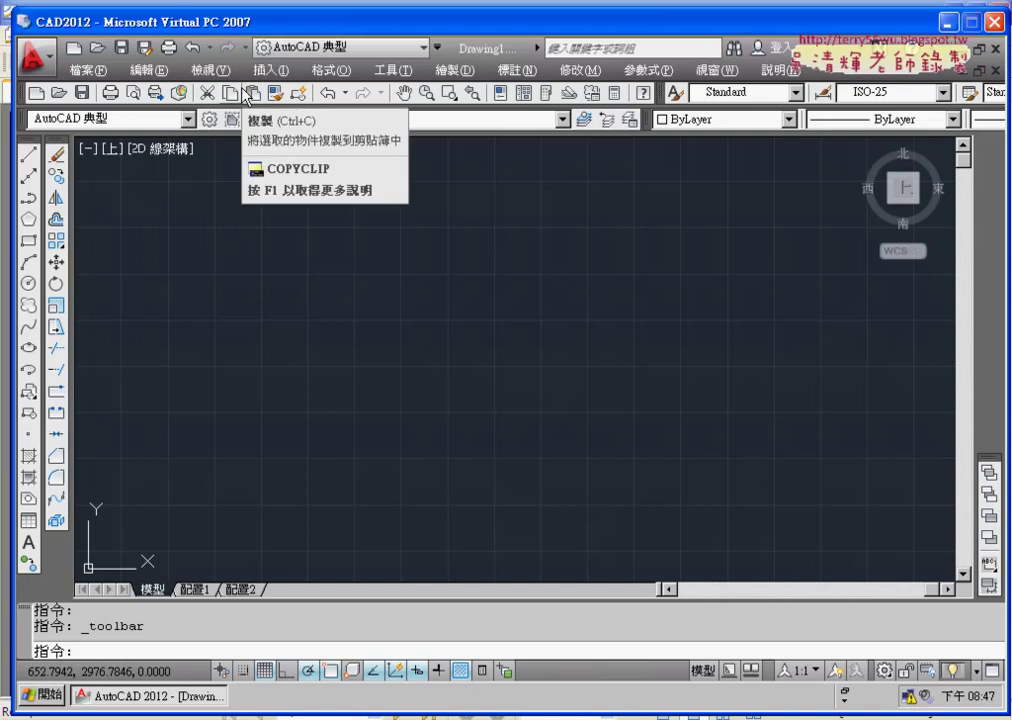
{"action": "right_click", "coordinate": [245, 96]}
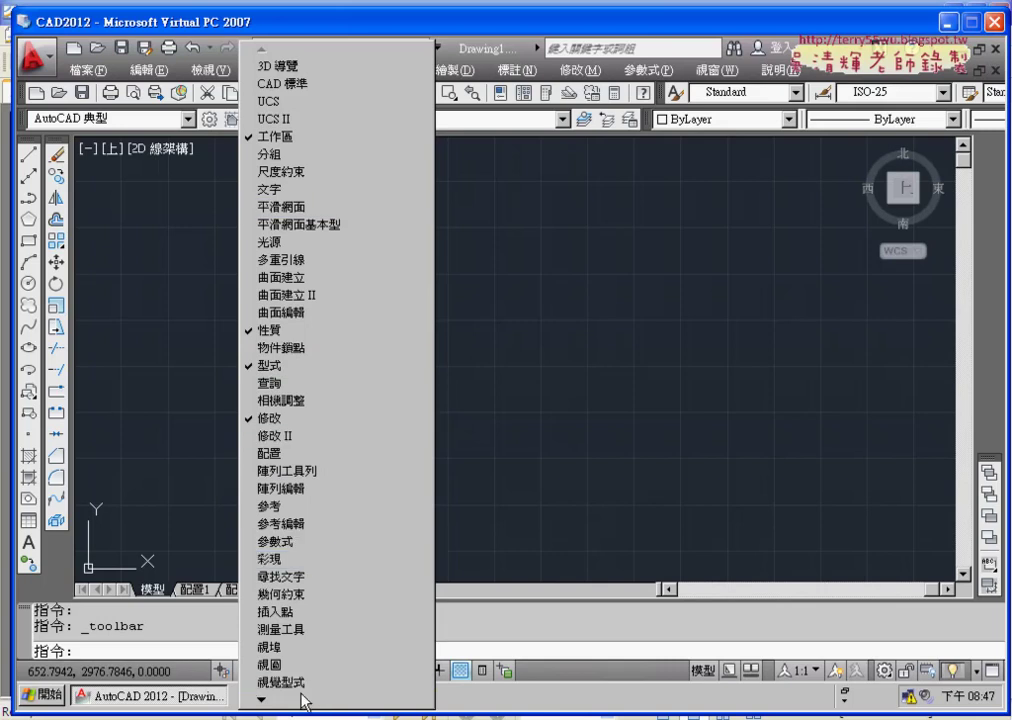
{"action": "left_click", "coordinate": [97, 220]}
{"action": "left_click", "coordinate": [86, 186]}
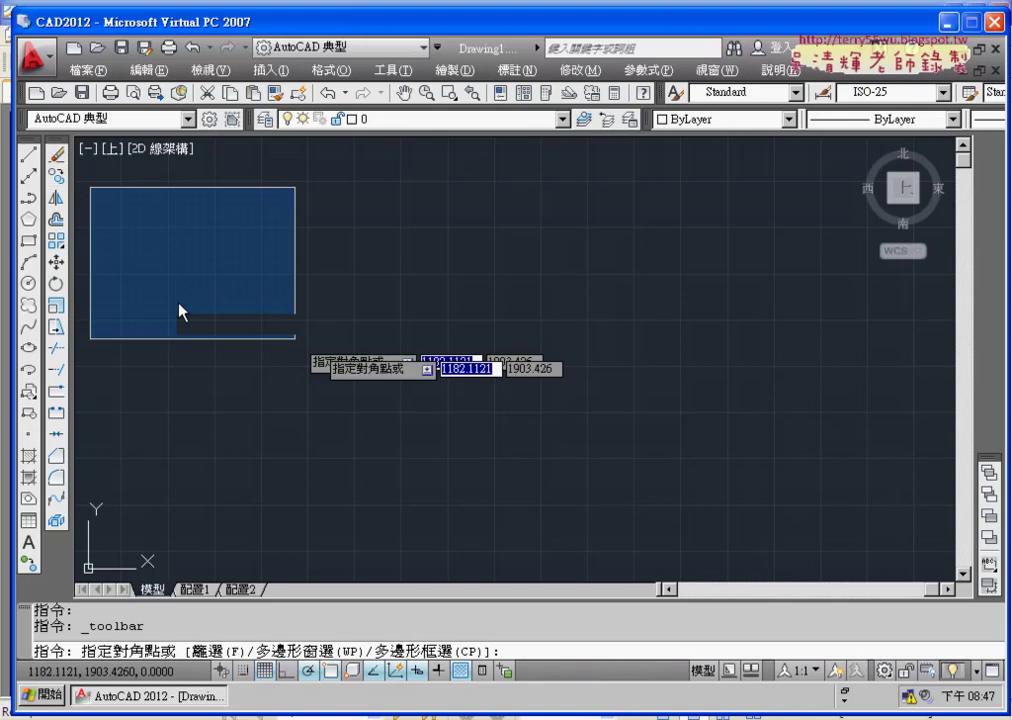
{"action": "left_click", "coordinate": [418, 383]}
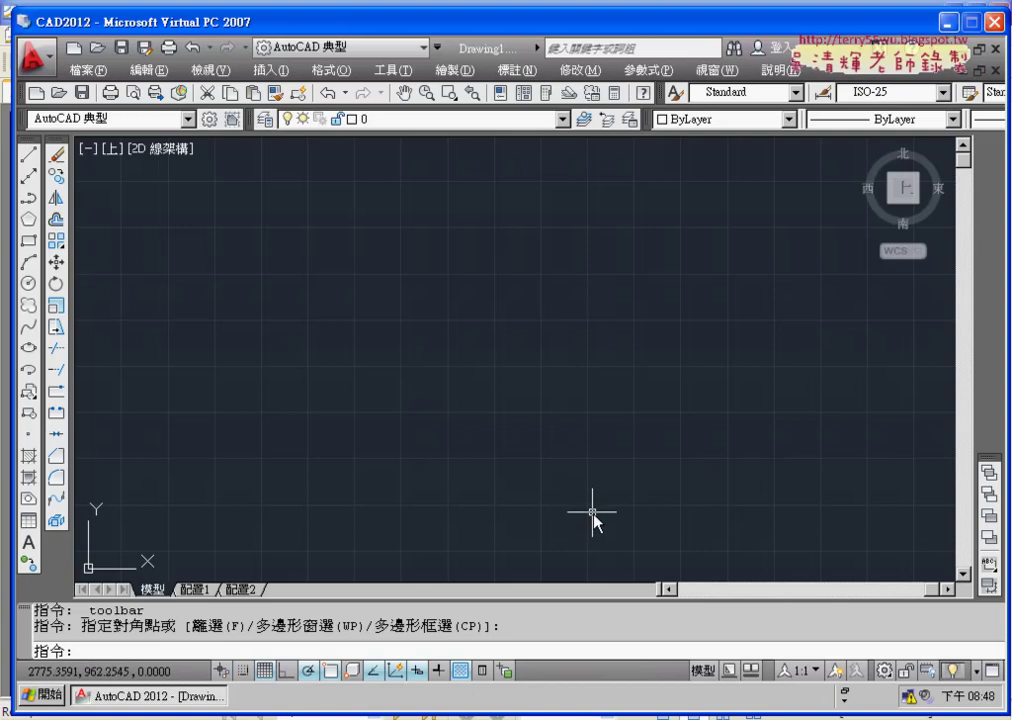
{"action": "mouse_move", "coordinate": [903, 188]}
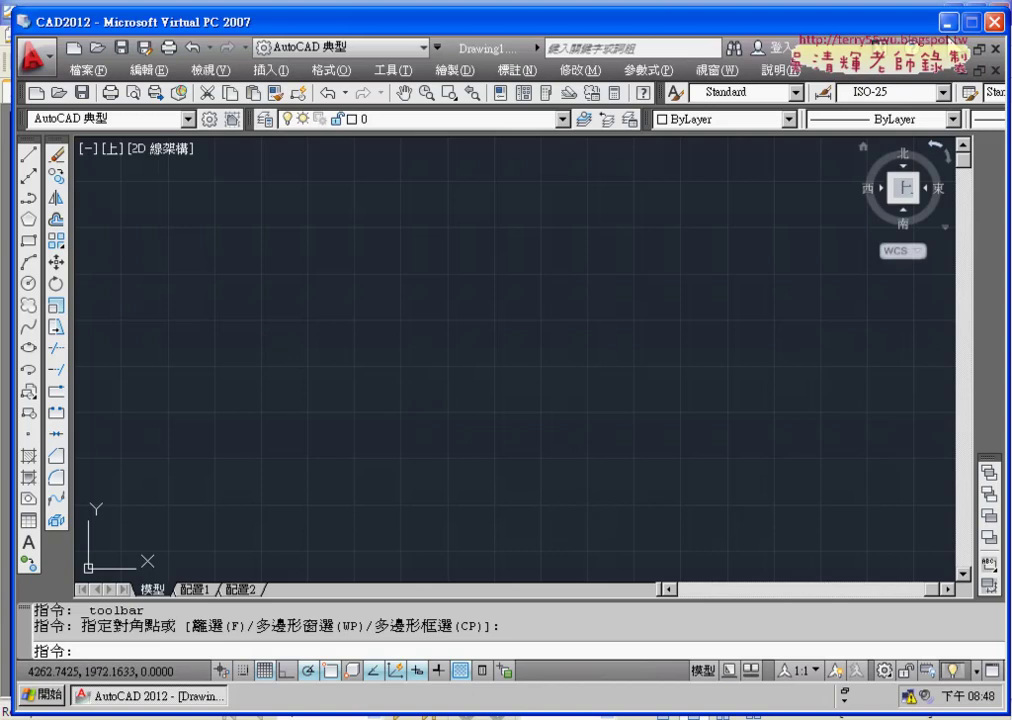
{"action": "left_click", "coordinate": [948, 20]}
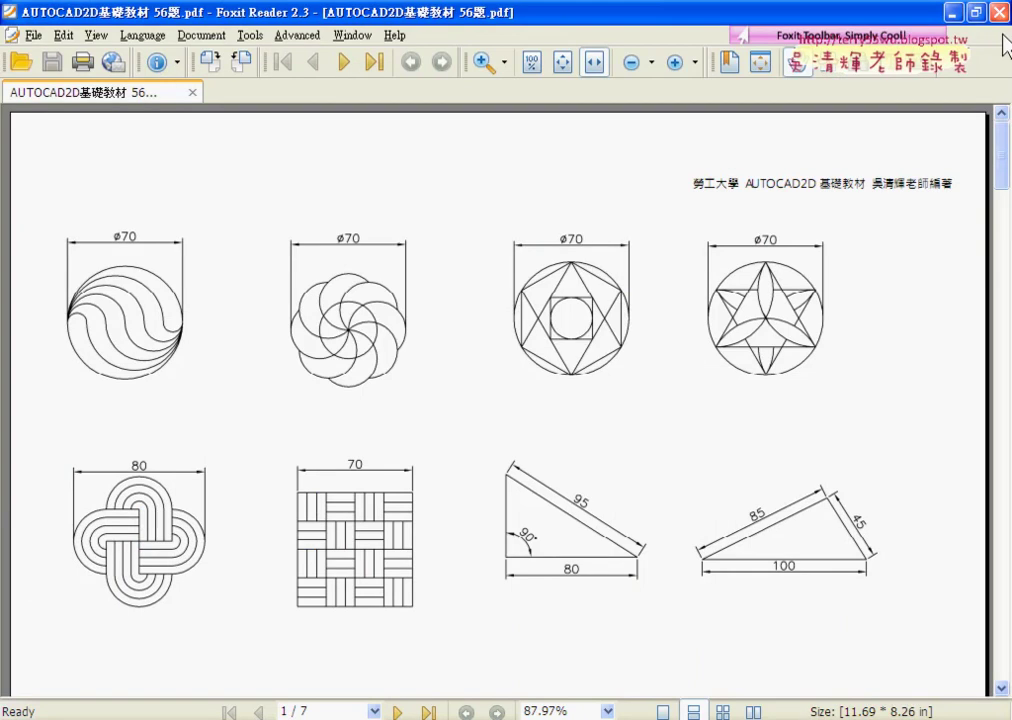
Close Foxit Reader and reopen AUTOCAD2D基礎教材 56題.pdf from the CAD2012_虛擬電腦 folder.
{"action": "left_click", "coordinate": [951, 12]}
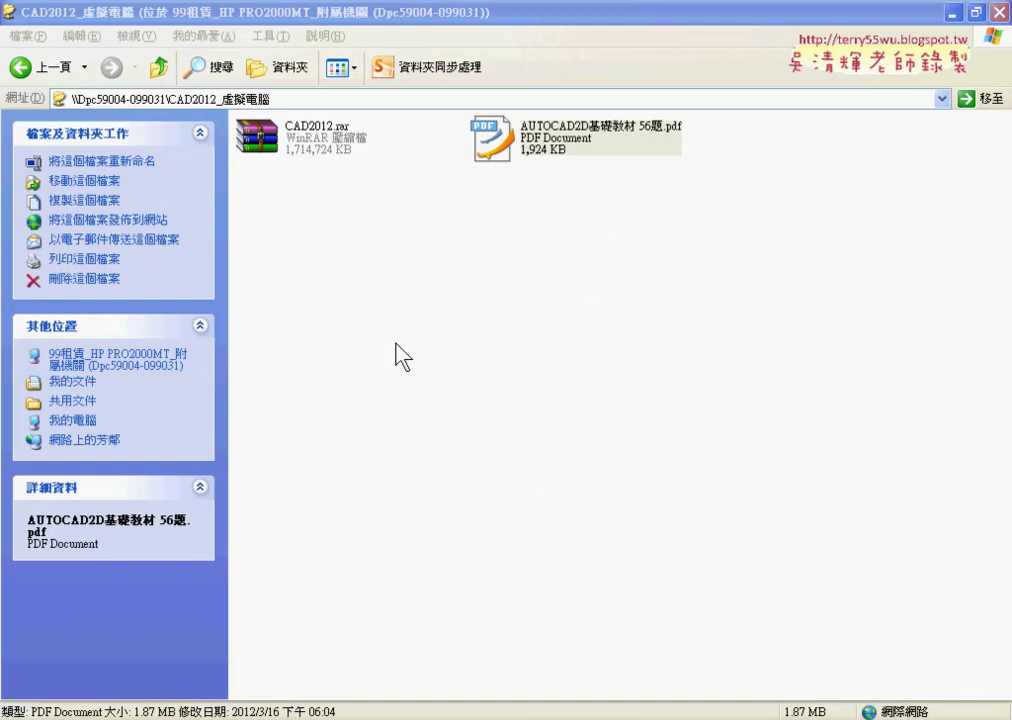
{"action": "double_click", "coordinate": [498, 145]}
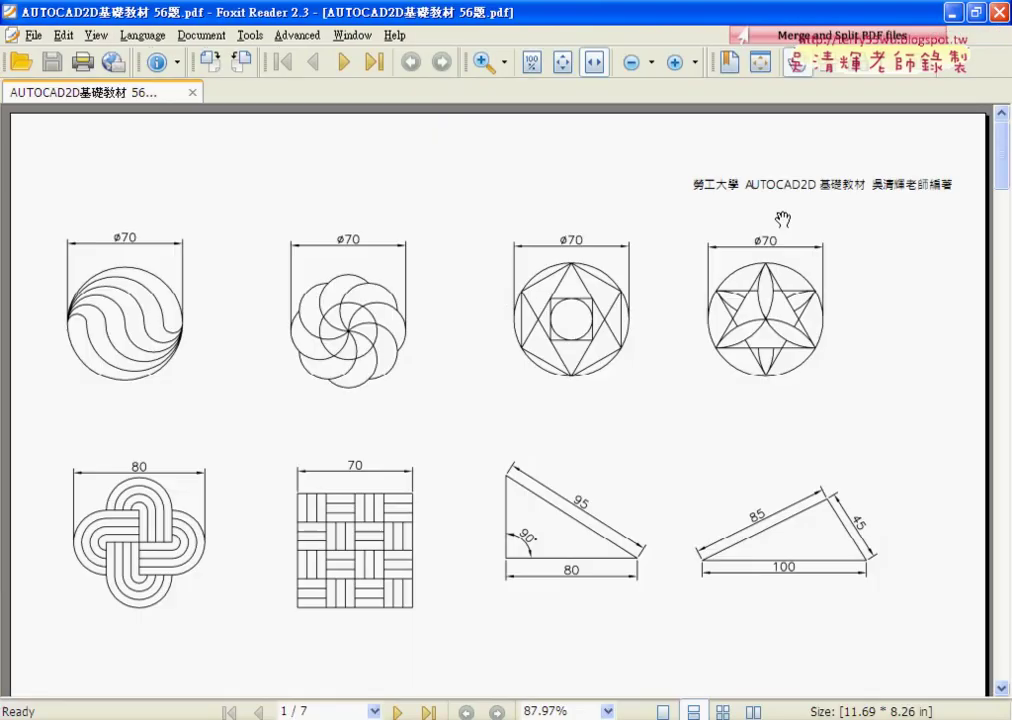
{"action": "left_click", "coordinate": [1000, 12]}
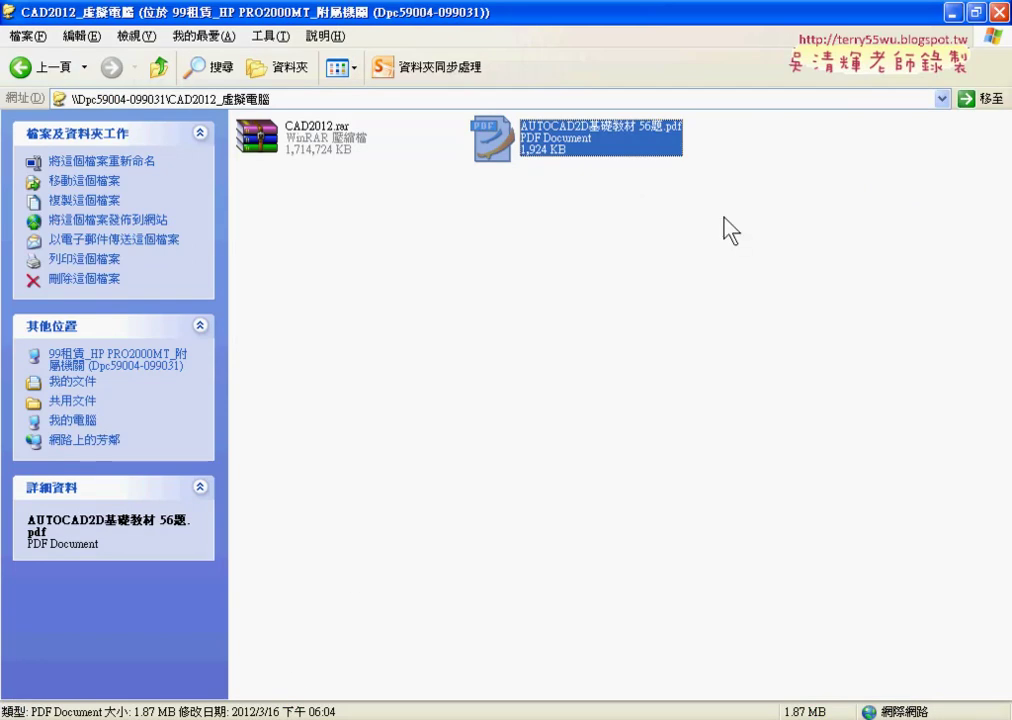
{"action": "double_click", "coordinate": [516, 150]}
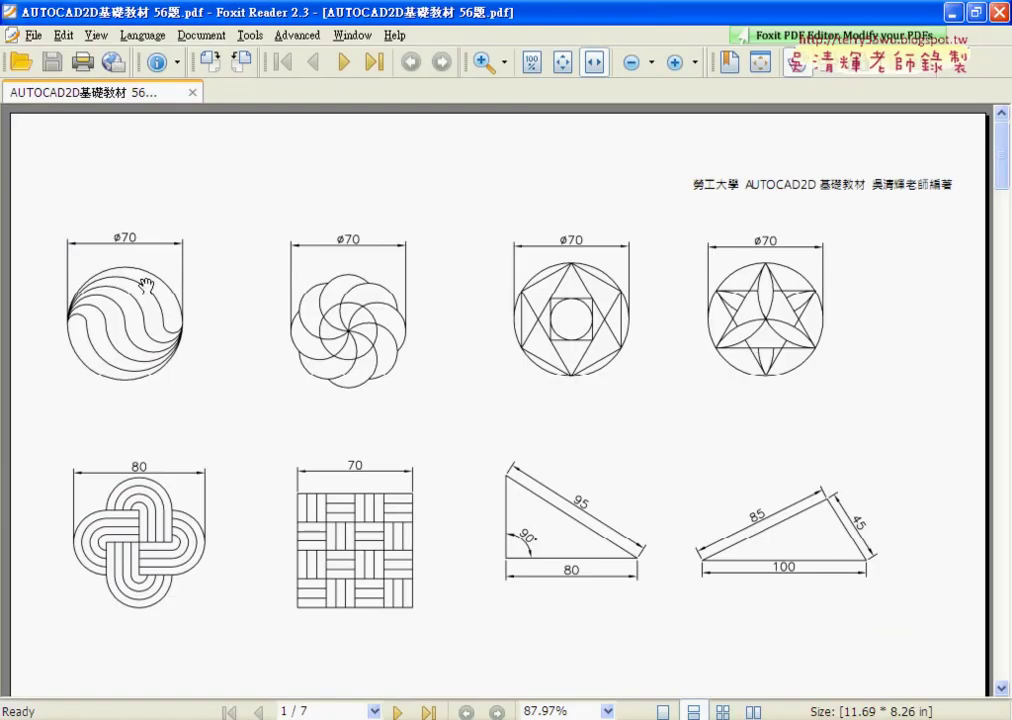
Zoom the PDF page in to 200% on the first ø70 figure.
{"action": "left_click", "coordinate": [675, 62]}
{"action": "scroll", "coordinate": [450, 365], "scroll_direction": "down", "scroll_amount": 1}
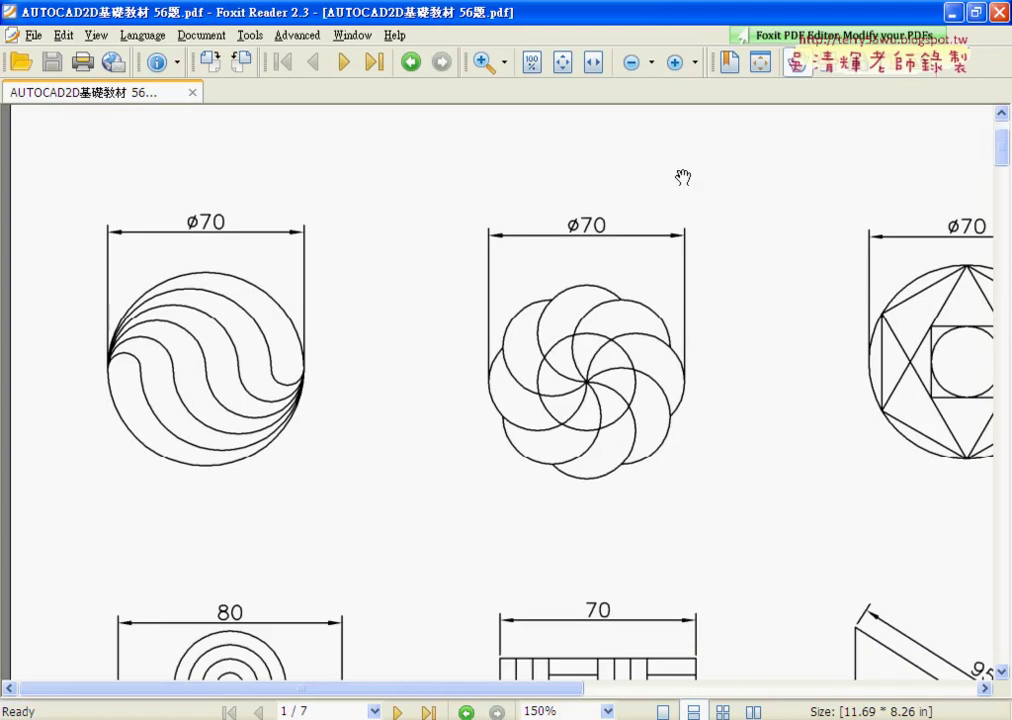
{"action": "left_click", "coordinate": [676, 66]}
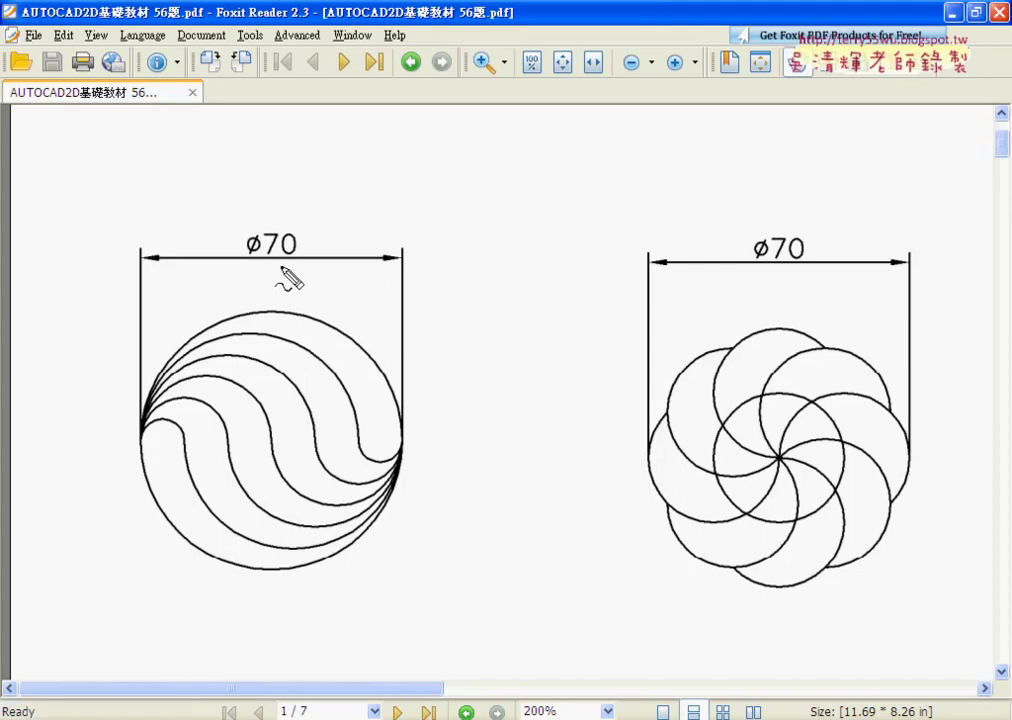
Mark the first figure's edge points, ø70 text and extension lines in red, then clear the marks.
{"action": "left_click_drag", "start_coordinate": [137, 403], "coordinate": [131, 445]}
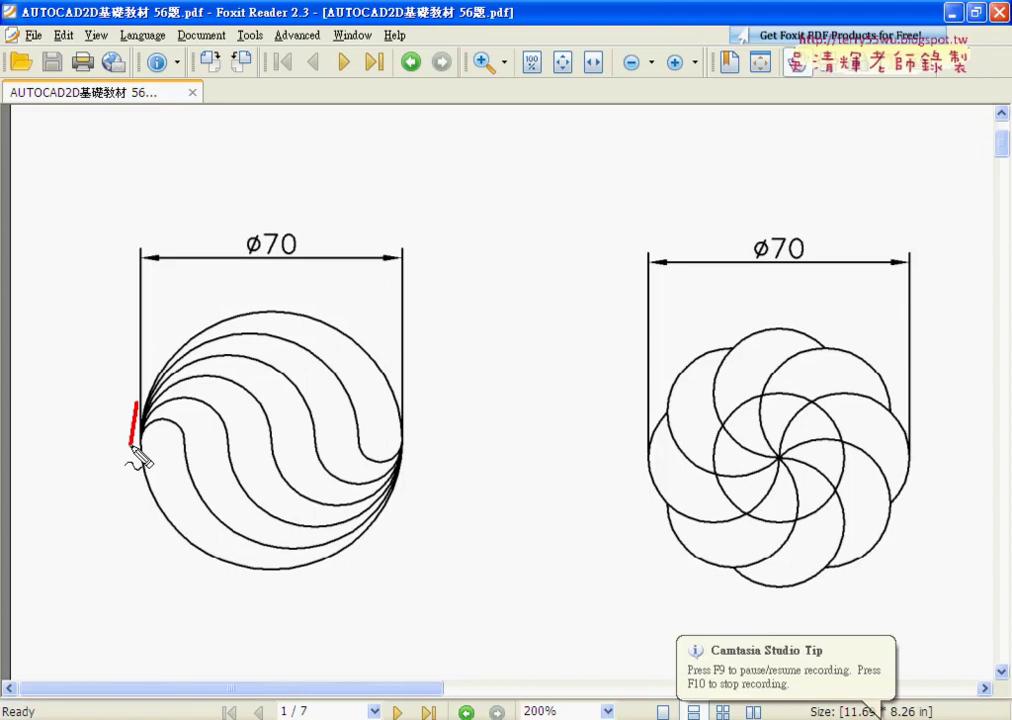
{"action": "left_click_drag", "start_coordinate": [406, 412], "coordinate": [410, 450]}
{"action": "mouse_move", "coordinate": [290, 262]}
{"action": "left_mouse_down"}
{"action": "mouse_move", "coordinate": [240, 270]}
{"action": "mouse_move", "coordinate": [268, 214]}
{"action": "mouse_move", "coordinate": [298, 268]}
{"action": "left_mouse_up"}
{"action": "left_click_drag", "start_coordinate": [140, 222], "coordinate": [140, 281]}
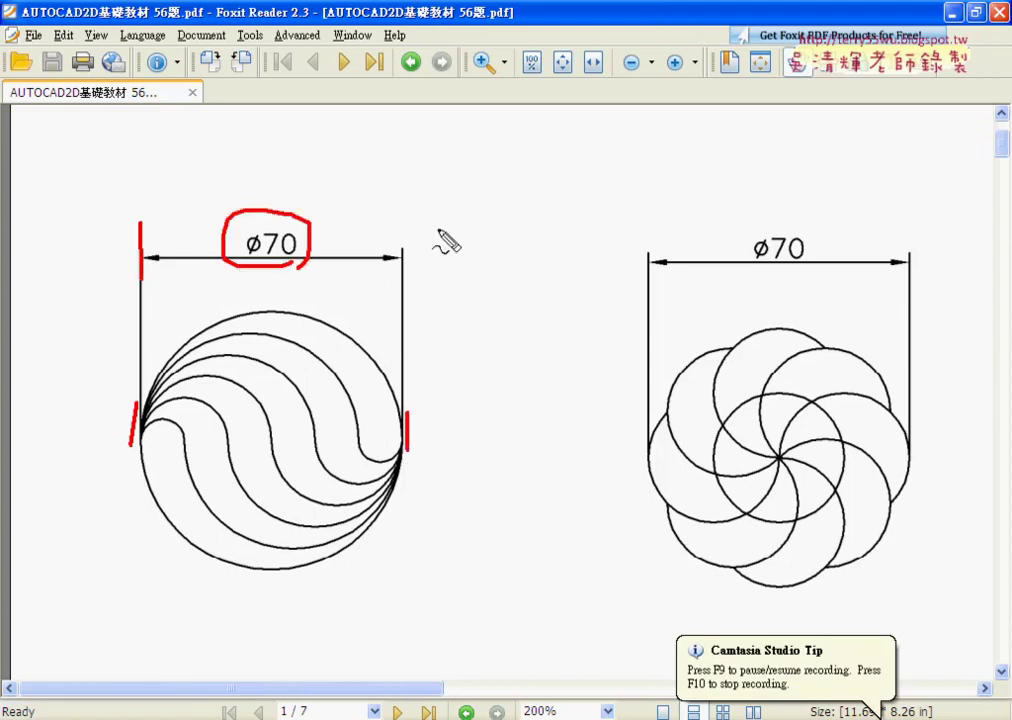
{"action": "left_click_drag", "start_coordinate": [397, 217], "coordinate": [397, 281]}
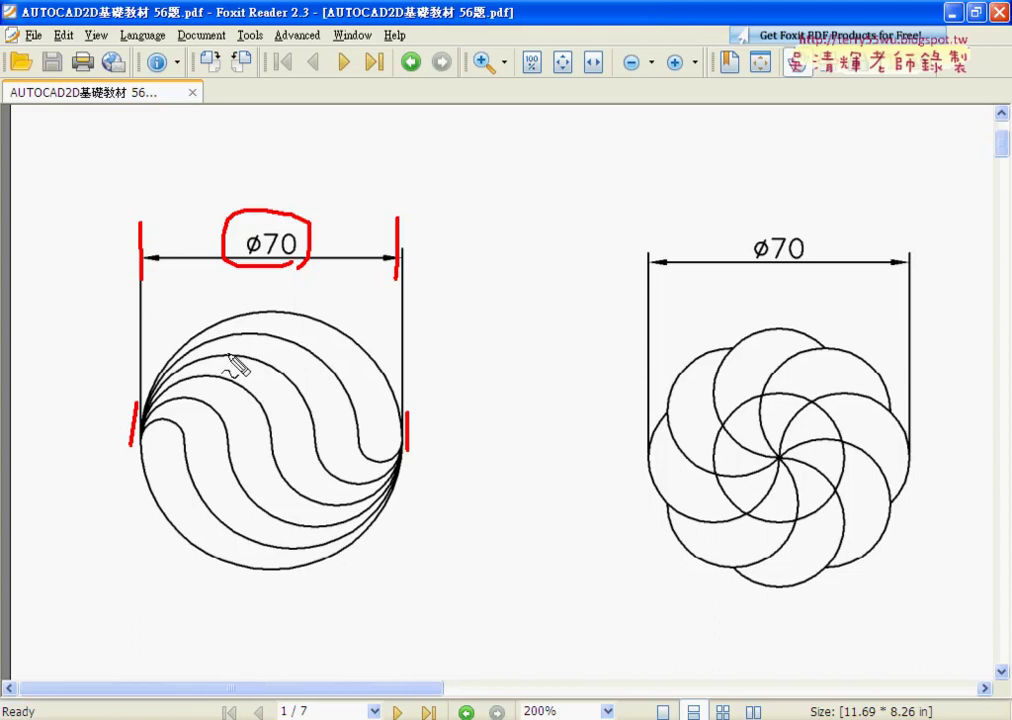
{"action": "key", "text": "Escape"}
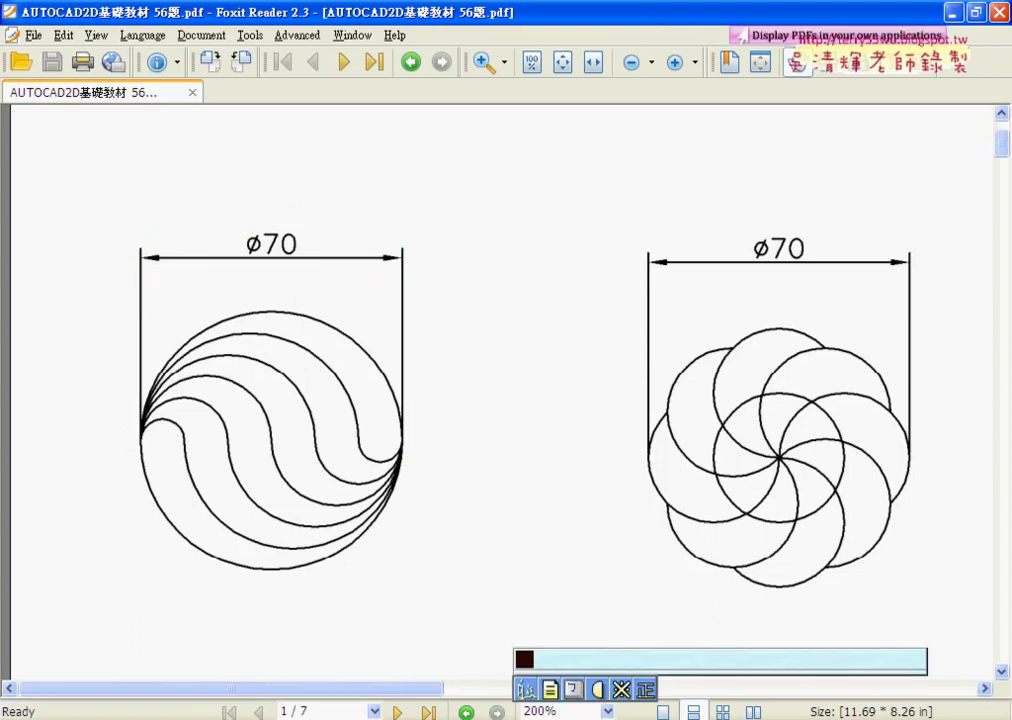